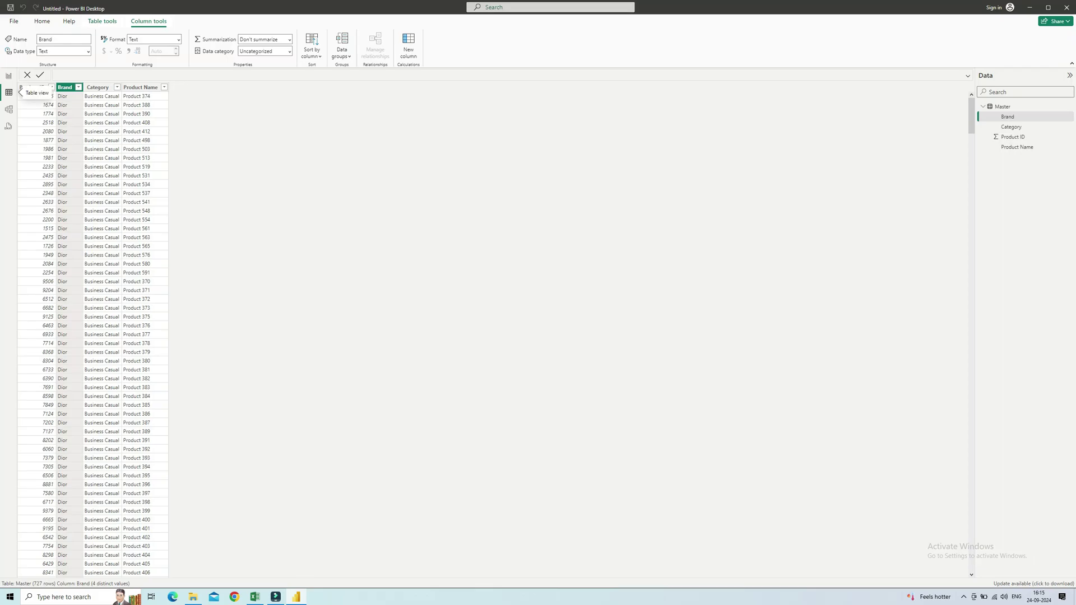
Step: Review the Product ID, Brand and Category columns of the Master table
{"action": "left_click", "coordinate": [32, 87]}
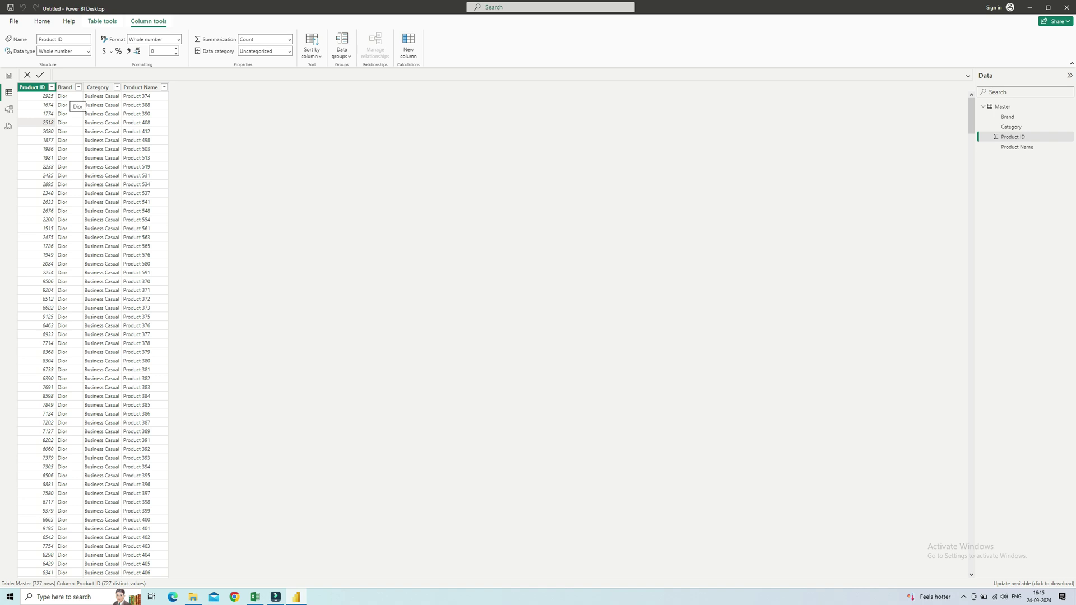
{"action": "left_click", "coordinate": [65, 87]}
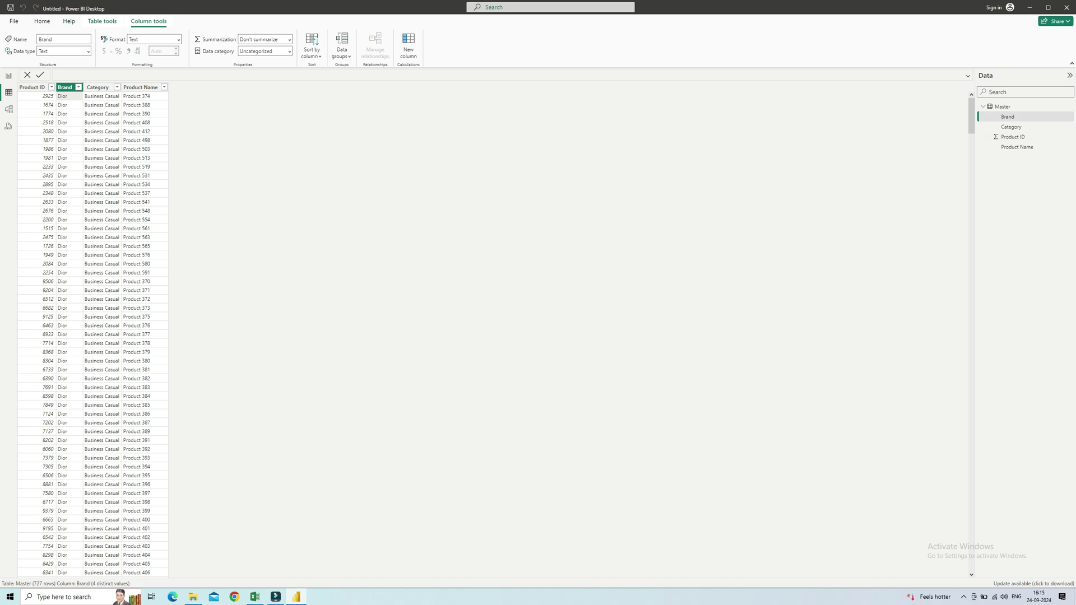
{"action": "left_click", "coordinate": [98, 87]}
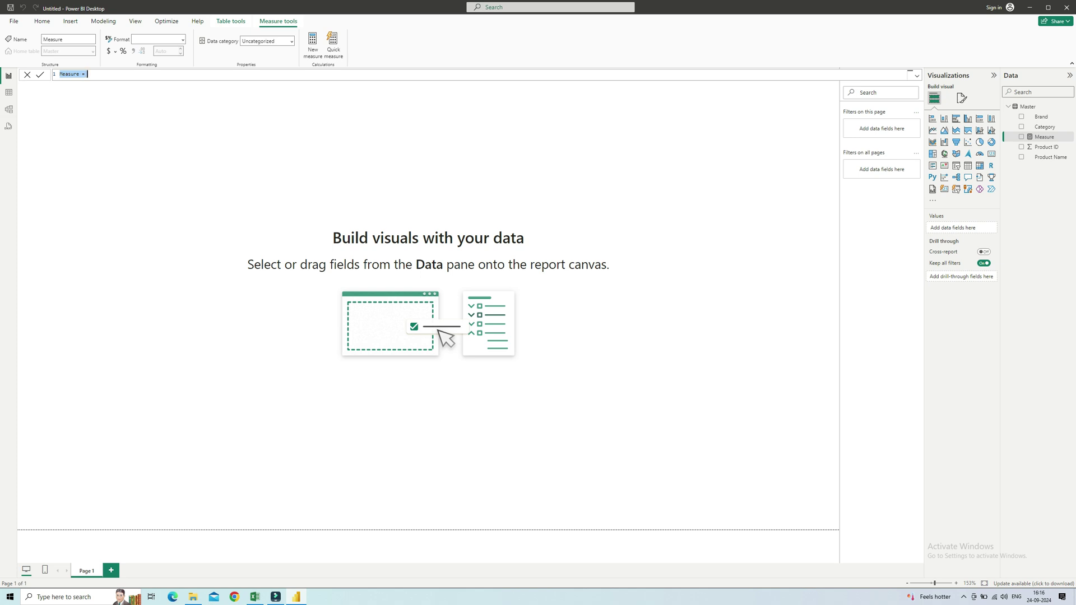
Step: Name the new measure in the Master table count
{"action": "key", "text": "ctrl+plus"}
{"action": "key", "text": "ctrl+plus"}
{"action": "key", "text": "ctrl+plus"}
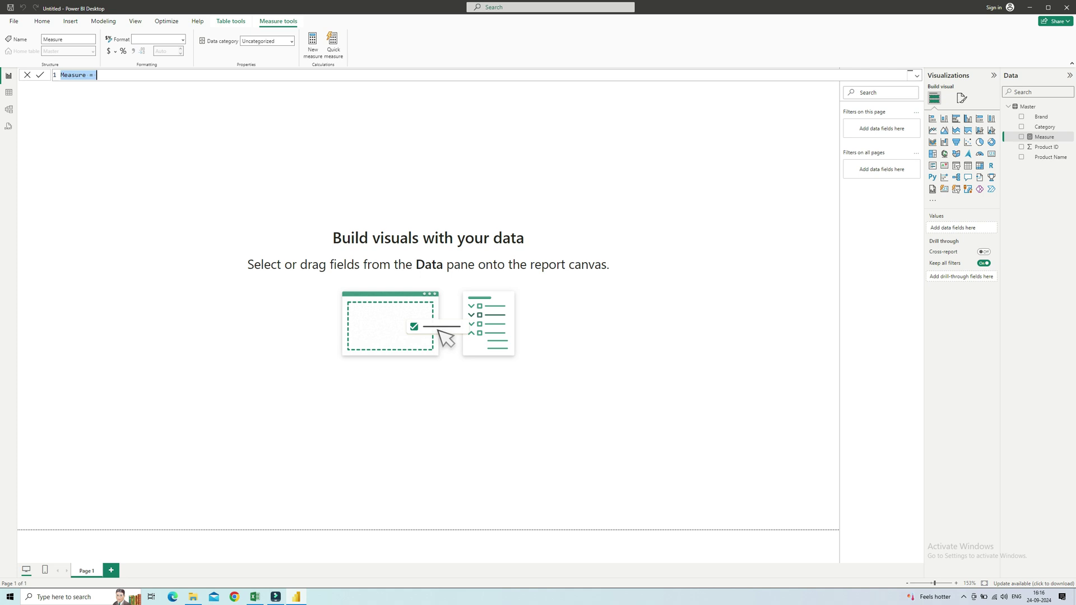
{"action": "key", "text": "Home"}
{"action": "key", "text": "ctrl+shift+Right"}
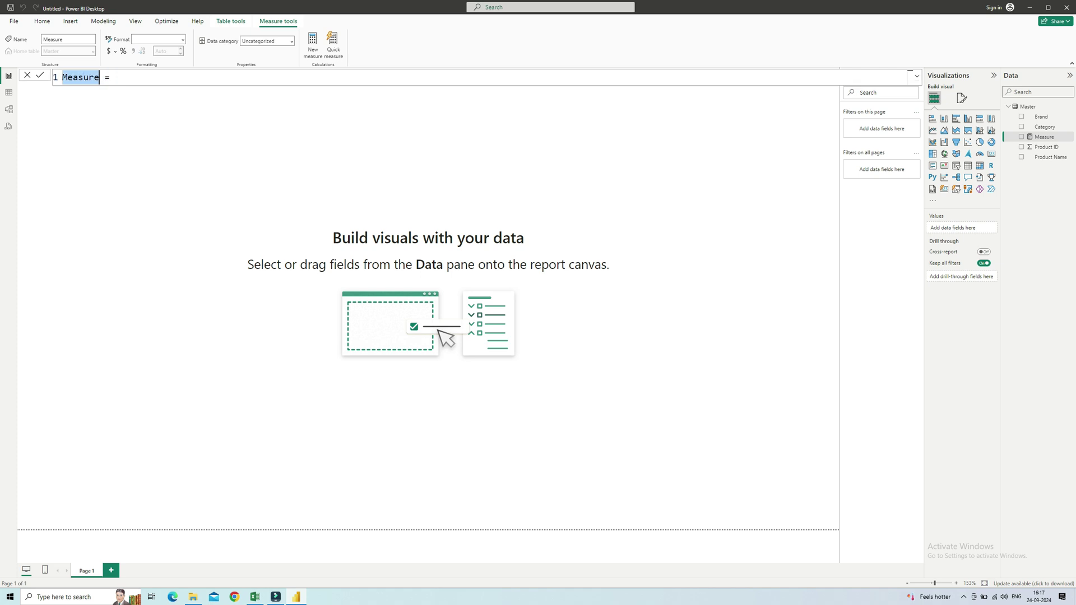
{"action": "type", "text": "count"}
{"action": "key", "text": "Right"}
{"action": "key", "text": "Right"}
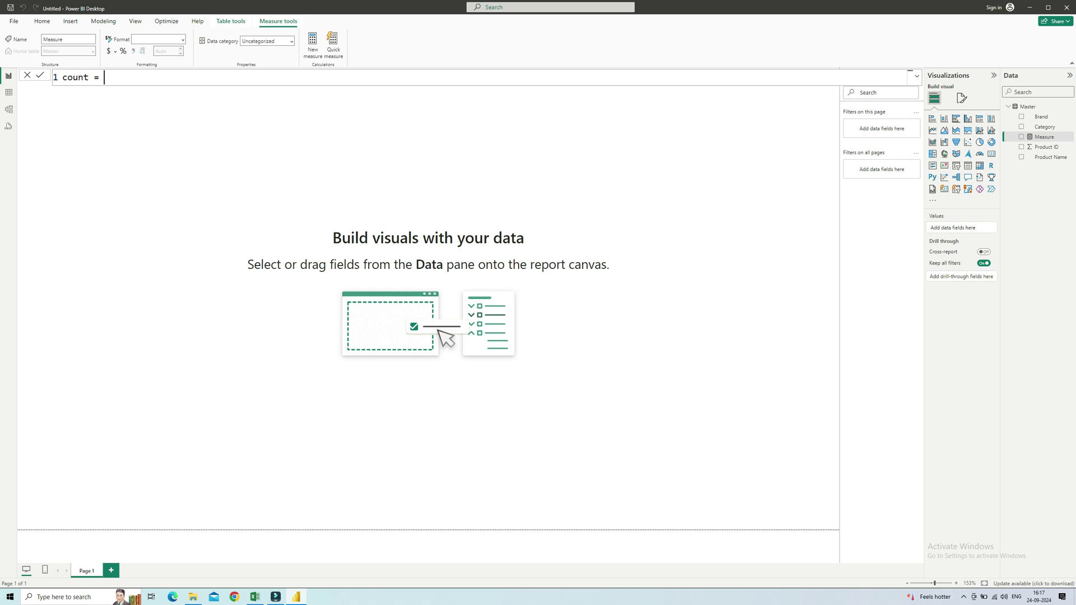
Step: Define the count measure as COUNT(Master[Brand]) and commit the formula
{"action": "type", "text": "COUNT"}
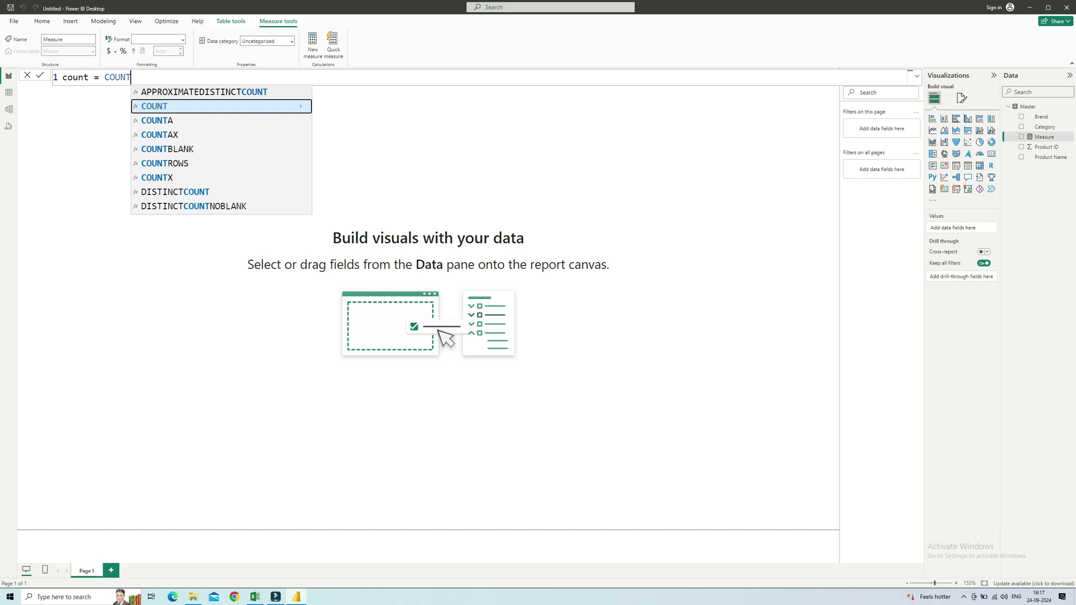
{"action": "type", "text": "("}
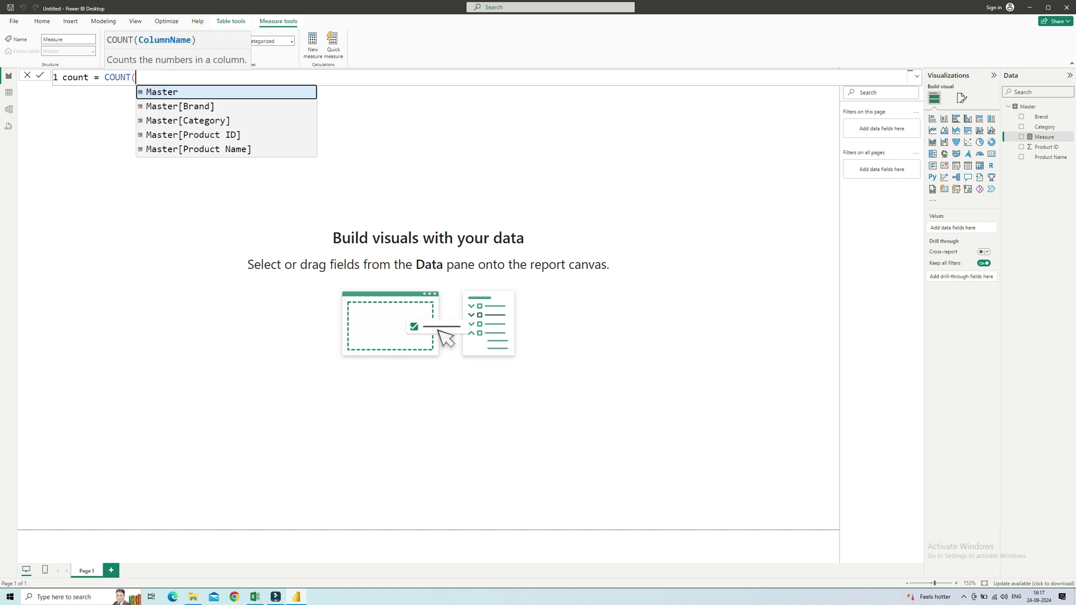
{"action": "key", "text": "Down"}
{"action": "key", "text": "Tab"}
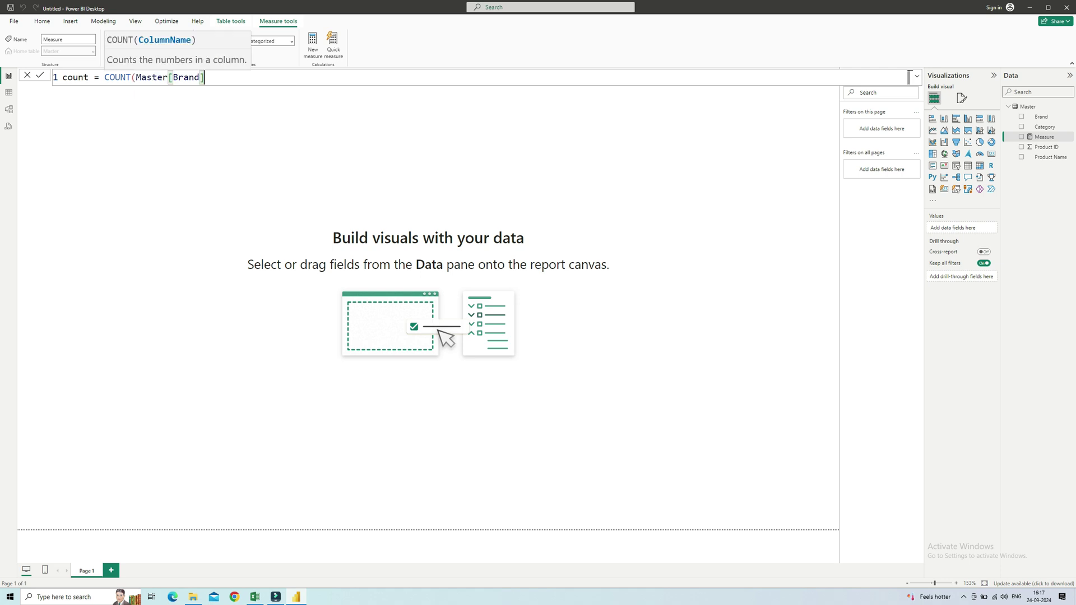
{"action": "type", "text": ")"}
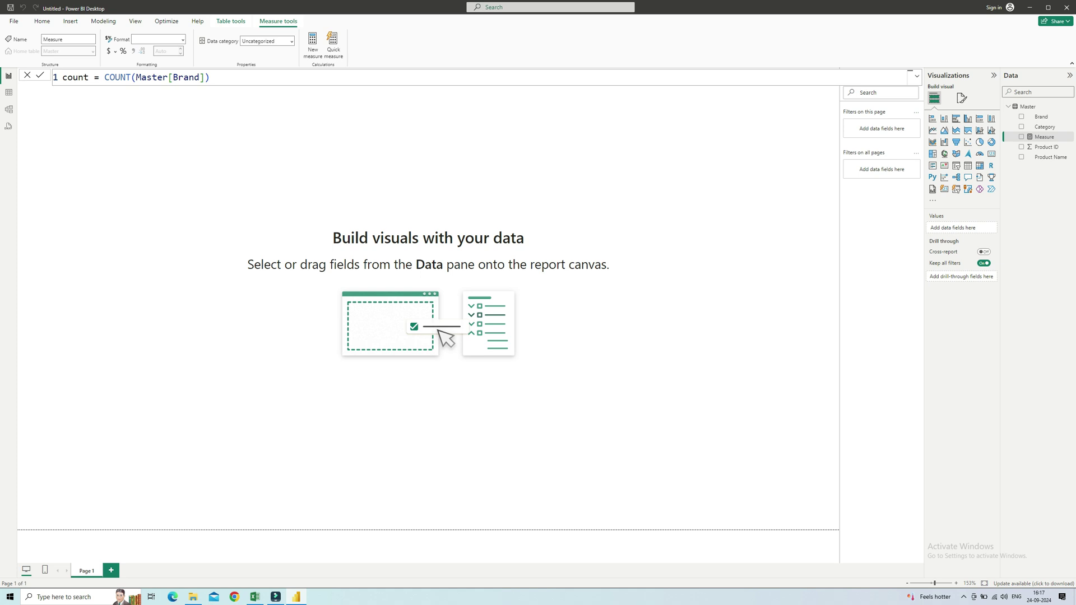
{"action": "key", "text": "Return"}
Step: Add a Card visual showing the count measure and place it near the left edge of the report page
{"action": "left_click", "coordinate": [991, 154]}
{"action": "left_click_drag", "start_coordinate": [1041, 136], "coordinate": [110, 183]}
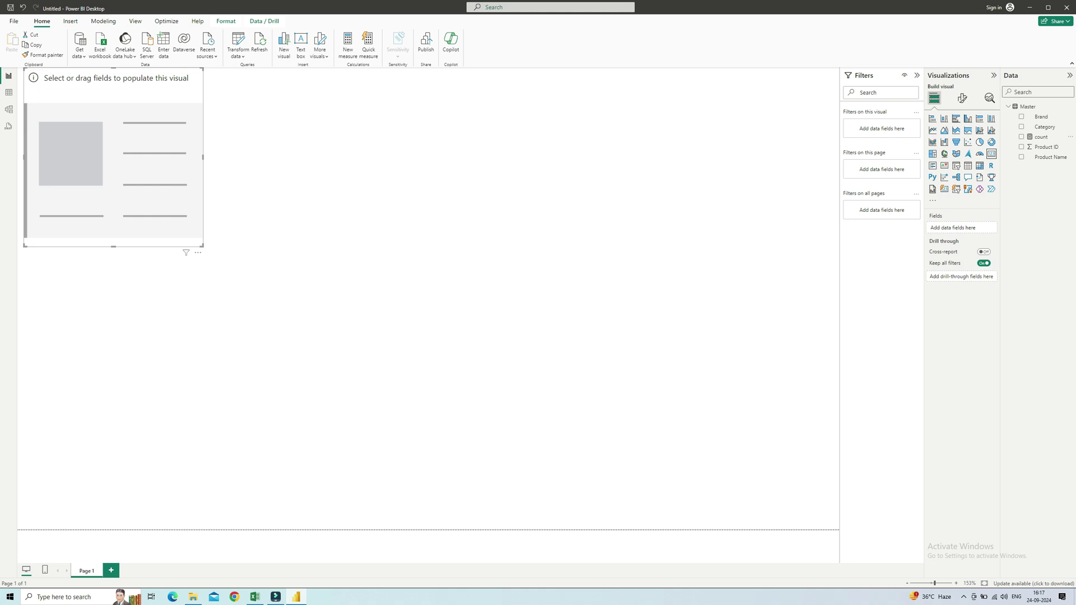
{"action": "left_click_drag", "start_coordinate": [114, 162], "coordinate": [117, 200]}
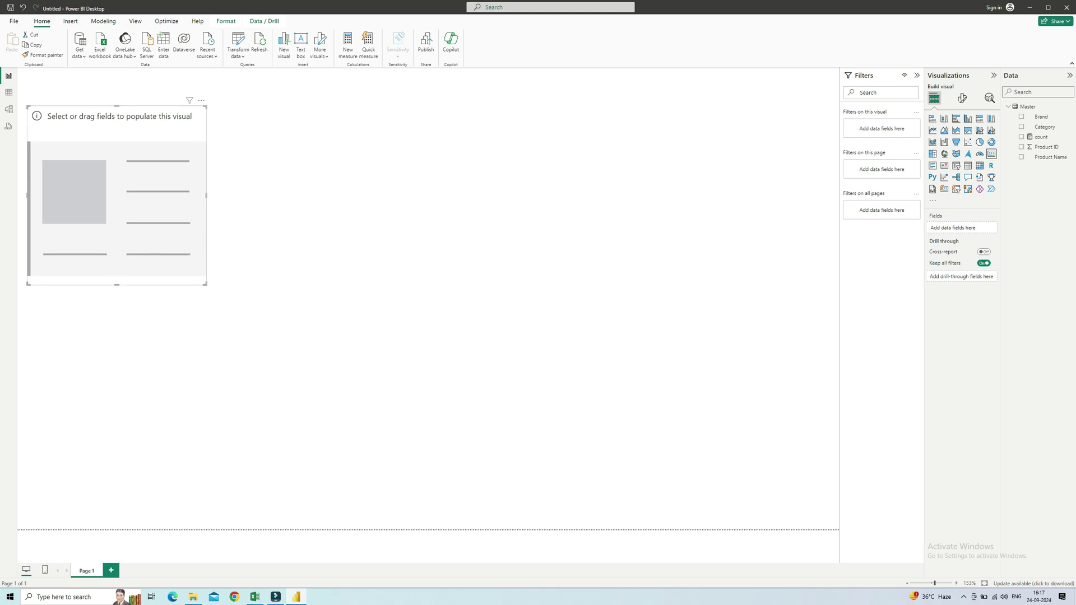
{"action": "left_click_drag", "start_coordinate": [1041, 137], "coordinate": [78, 187]}
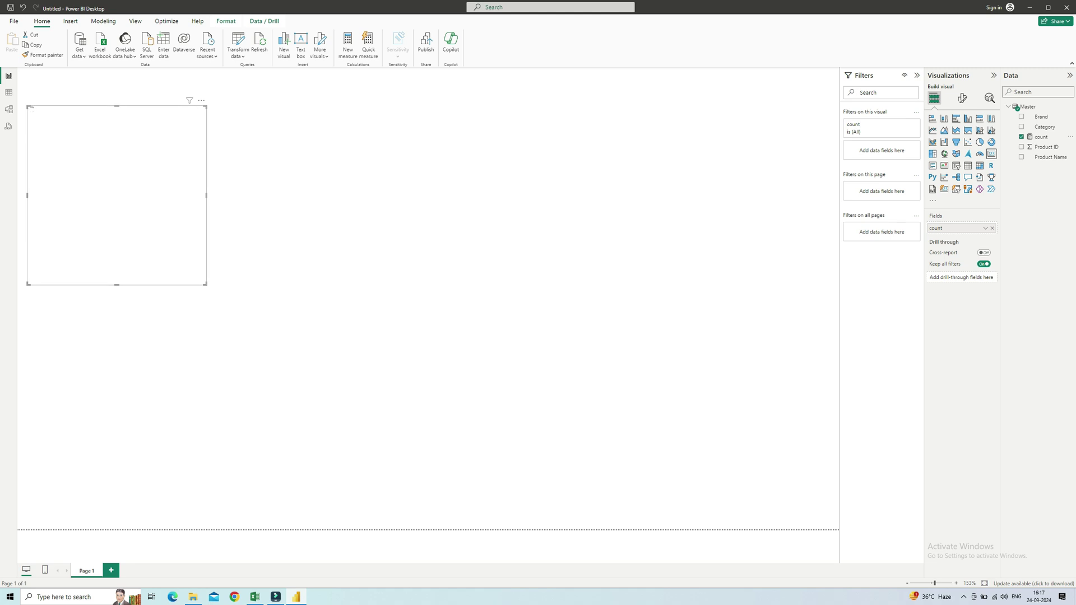
{"action": "left_click_drag", "start_coordinate": [130, 219], "coordinate": [124, 275]}
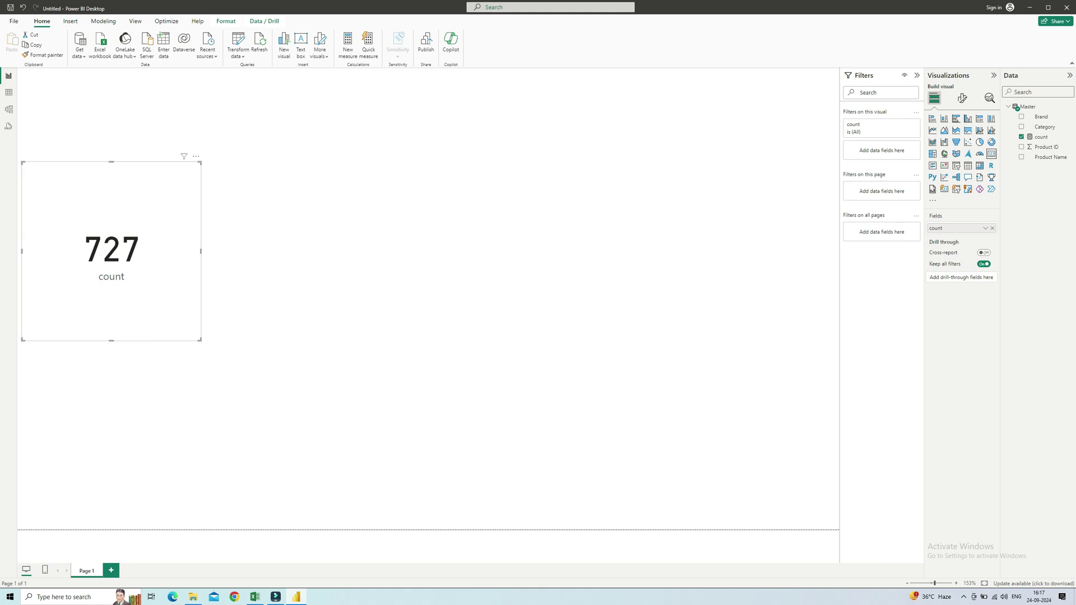
{"action": "key", "text": "Escape"}
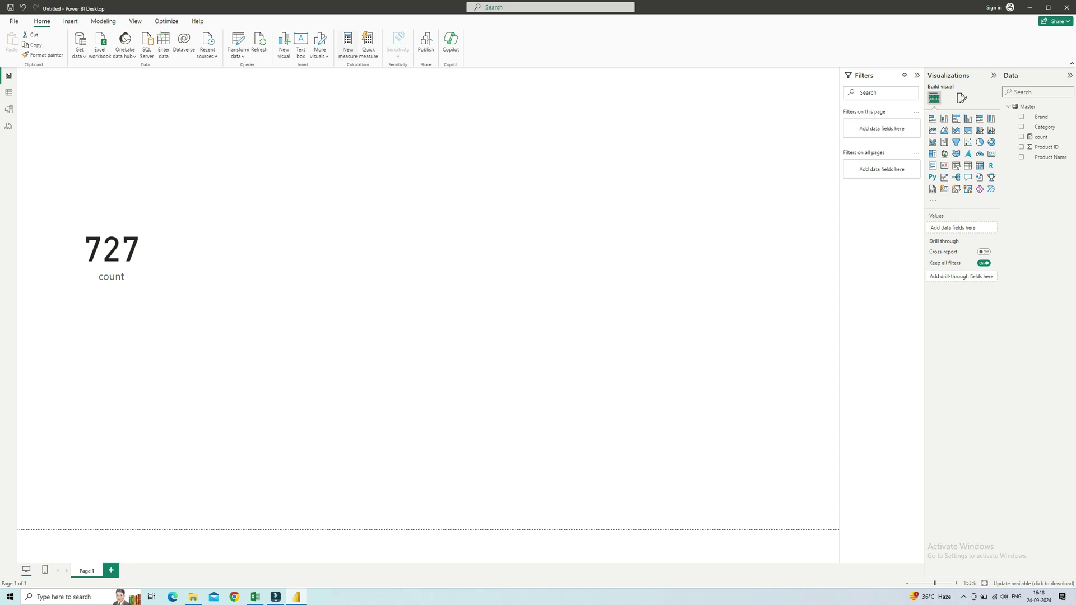
Step: Create a measure named DISTINCT COUNT with the formula DISTINCTCOUNT(Master[Brand])
{"action": "left_click", "coordinate": [348, 44]}
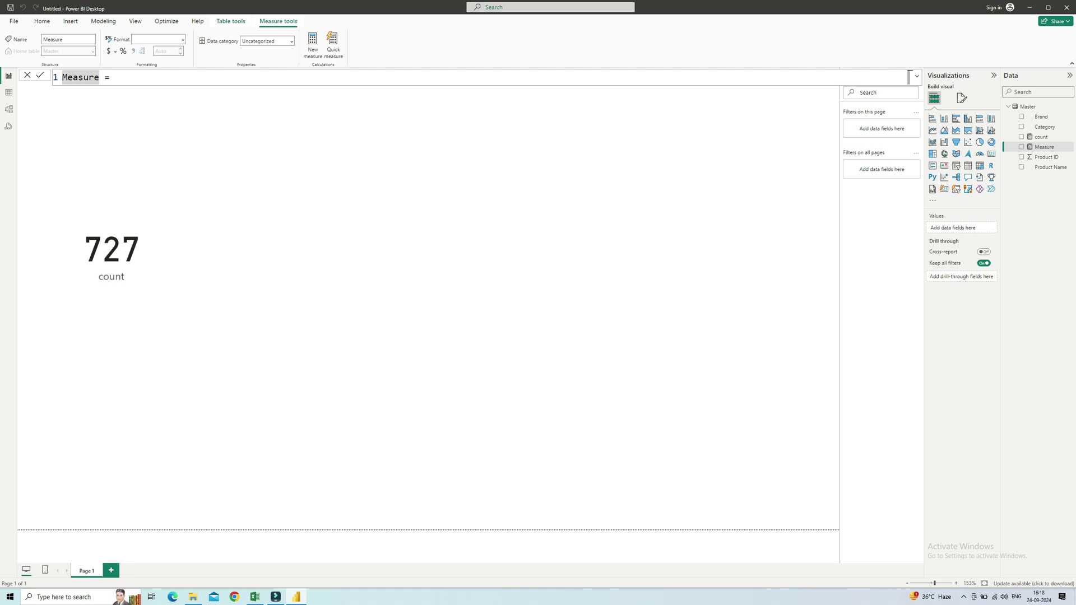
{"action": "type", "text": "DISTINCT COUNT"}
{"action": "key", "text": "End"}
{"action": "type", "text": "DISTINC"}
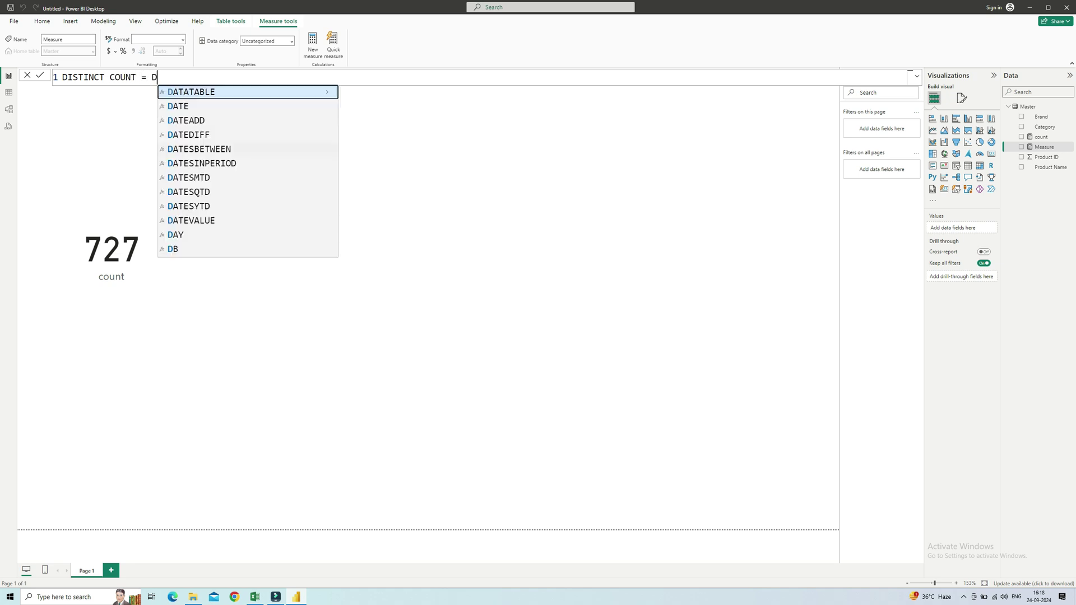
{"action": "key", "text": "Tab"}
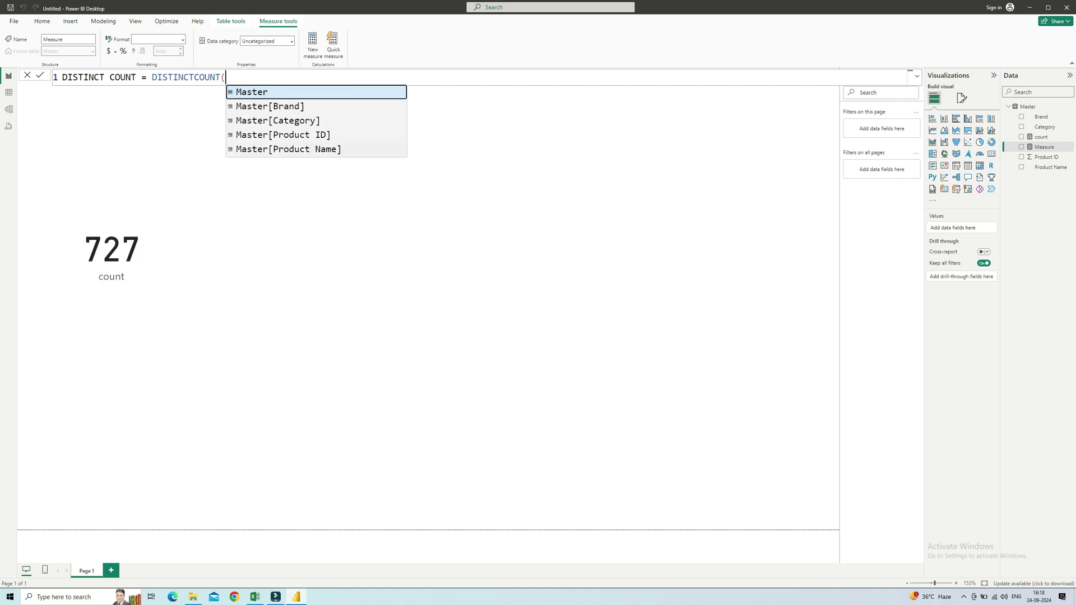
{"action": "key", "text": "Down"}
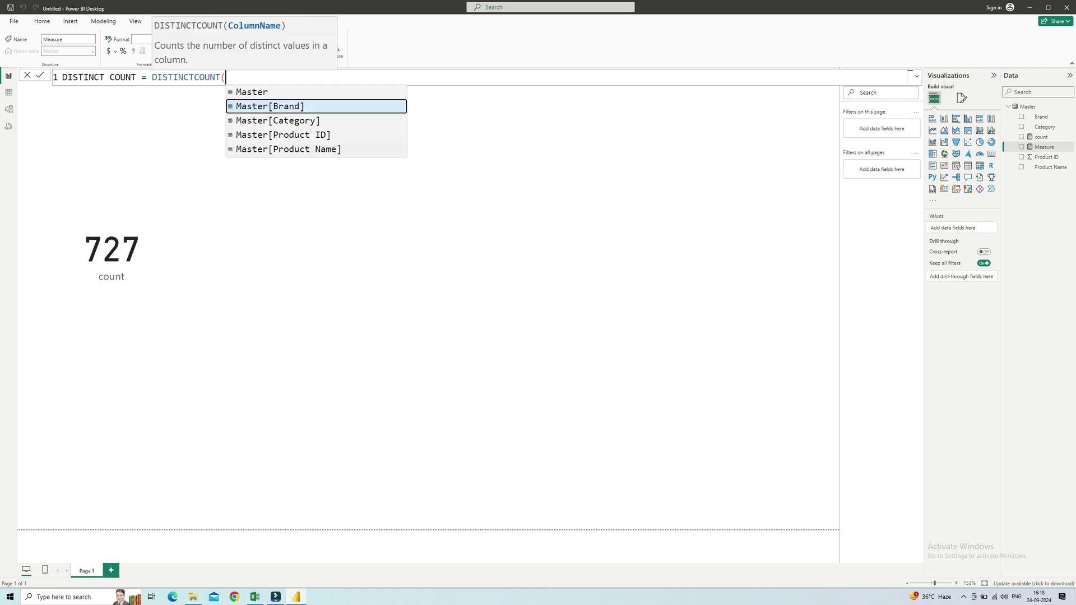
{"action": "key", "text": "Tab"}
{"action": "type", "text": ")"}
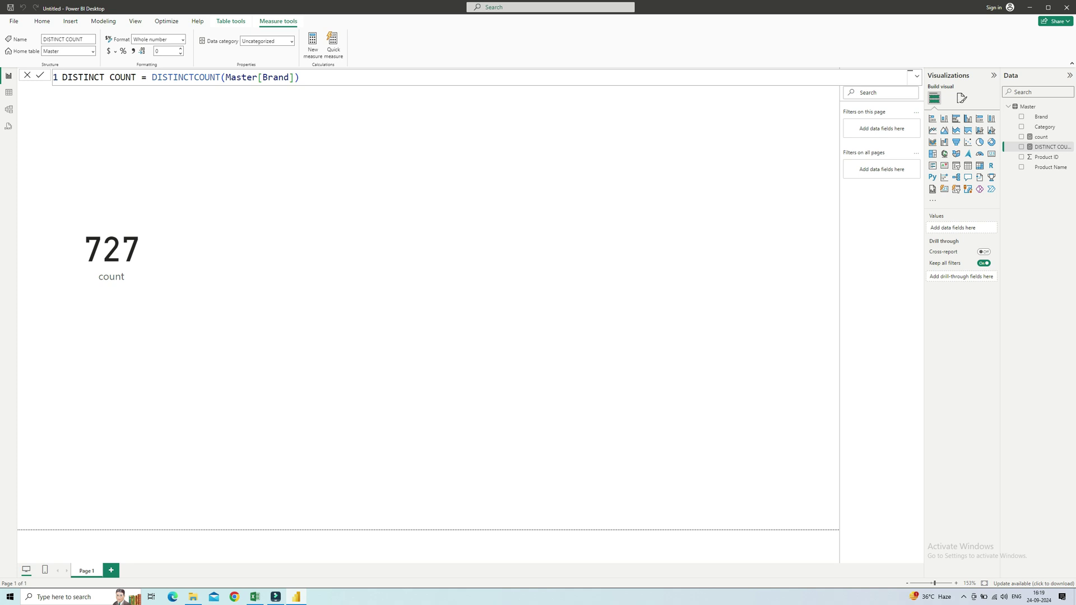
Step: Add a second Card visual showing the DISTINCT COUNT measure and place it beside the count card
{"action": "left_click", "coordinate": [392, 247]}
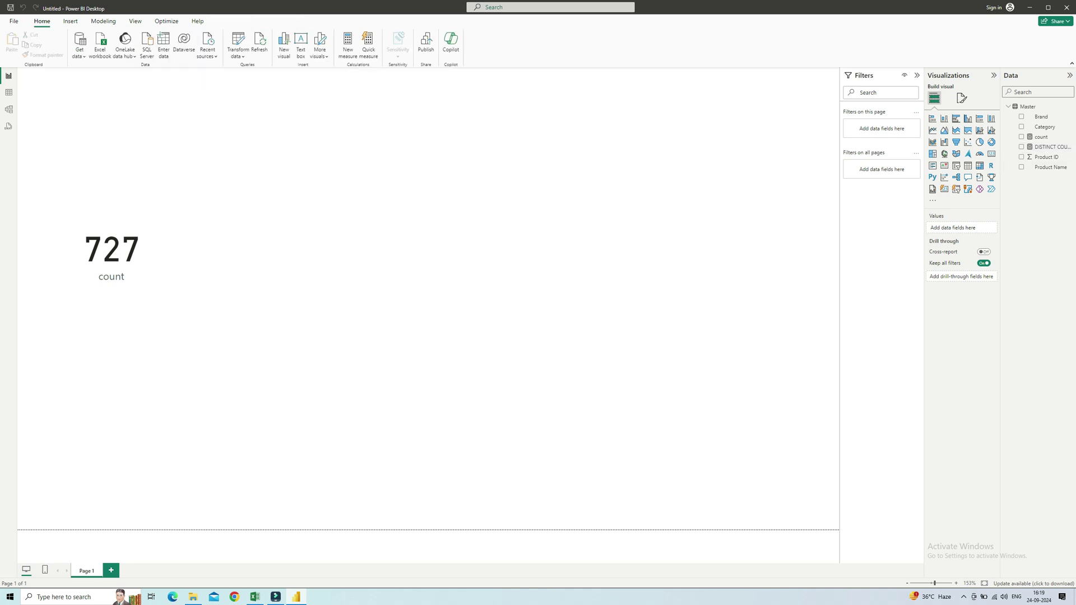
{"action": "left_click", "coordinate": [992, 153]}
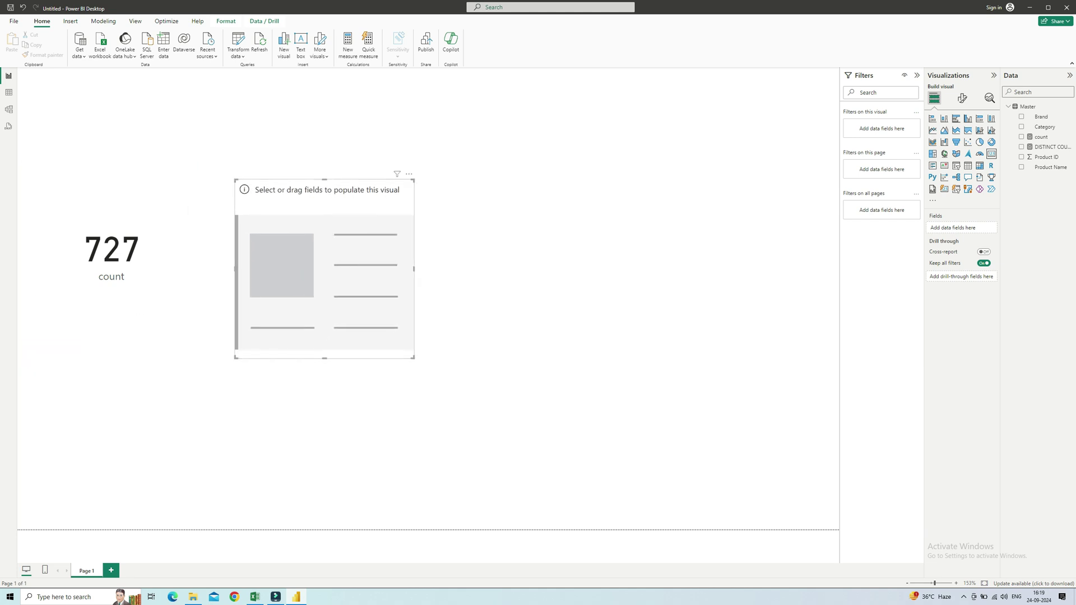
{"action": "left_click_drag", "start_coordinate": [283, 289], "coordinate": [283, 289]}
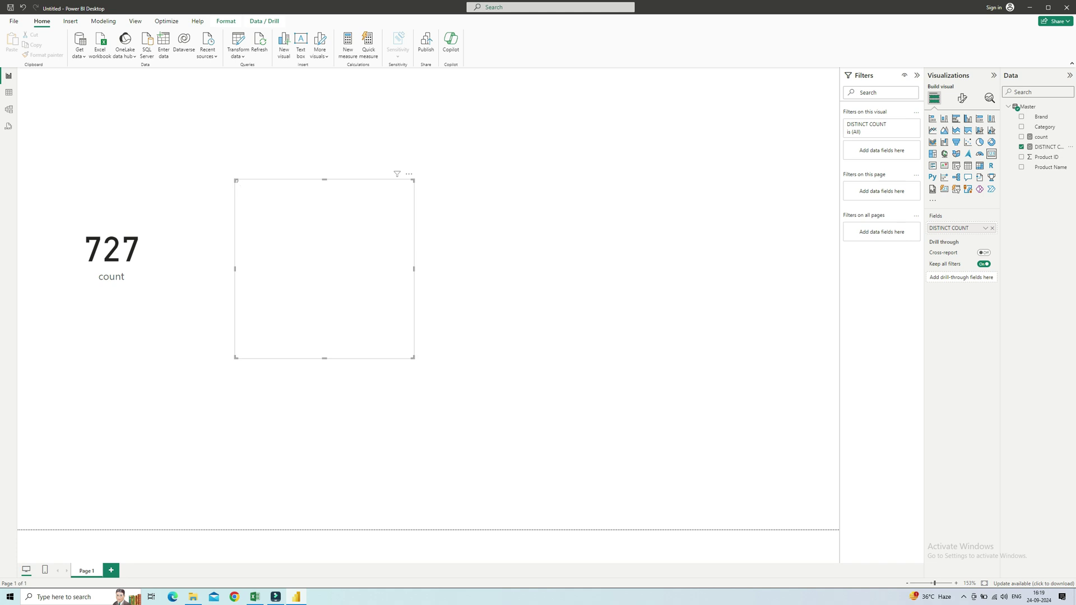
{"action": "left_click_drag", "start_coordinate": [324, 269], "coordinate": [310, 256]}
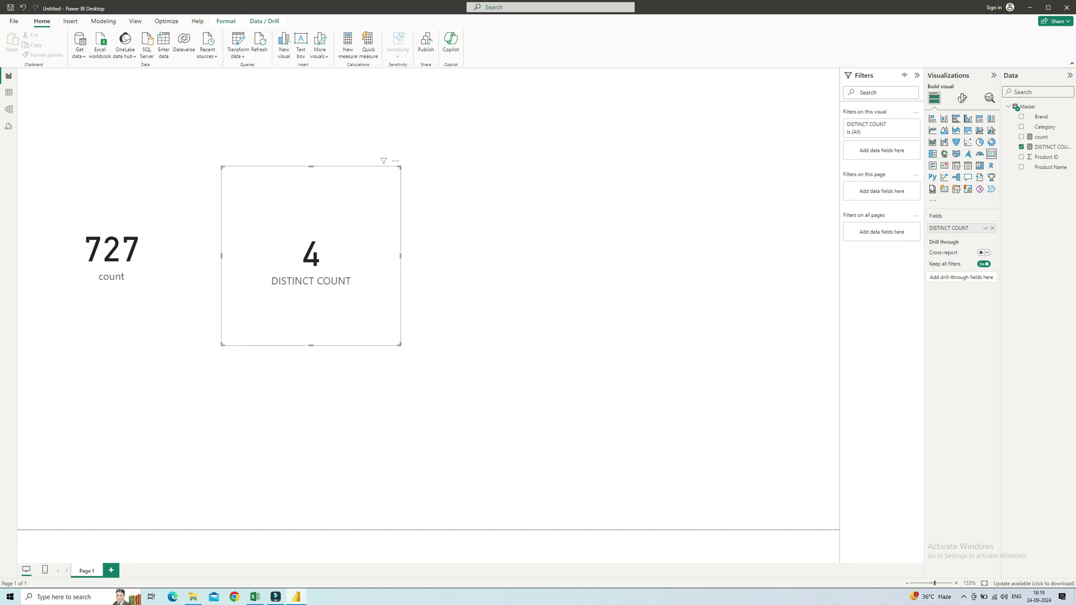
{"action": "left_click_drag", "start_coordinate": [311, 256], "coordinate": [313, 268]}
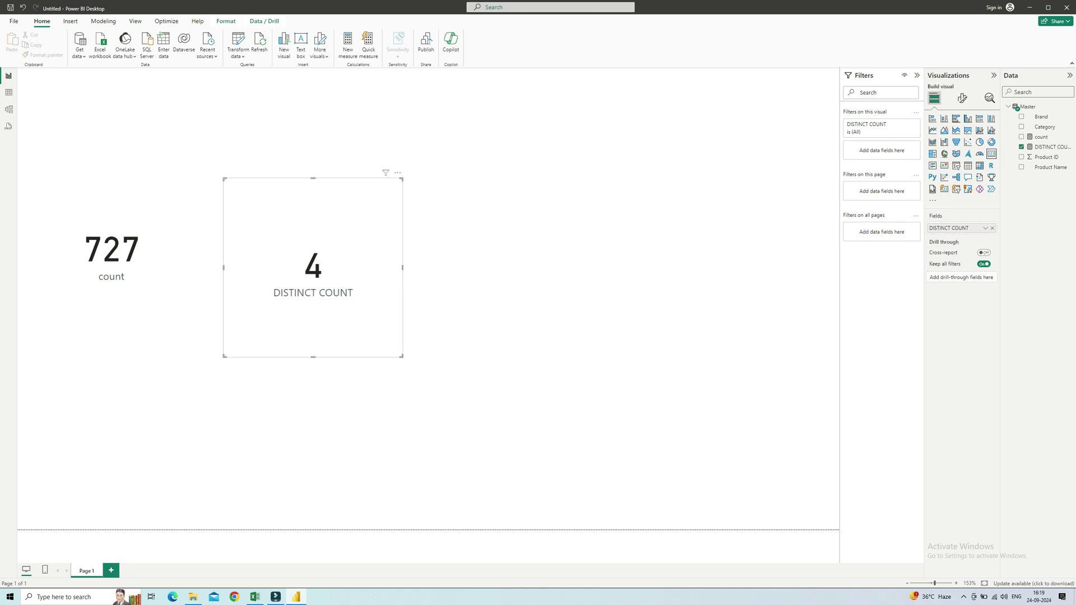
{"action": "key", "text": "Escape"}
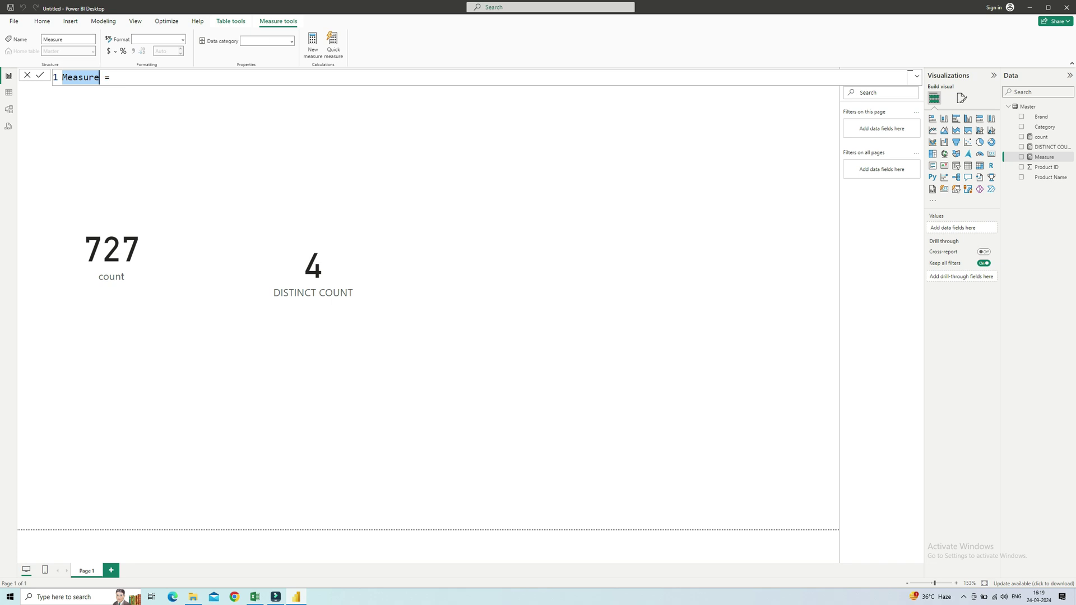
Step: Name the new measure COUNTX and begin its formula with a COUNTX function containing a FILTER function
{"action": "type", "text": "COUNTX"}
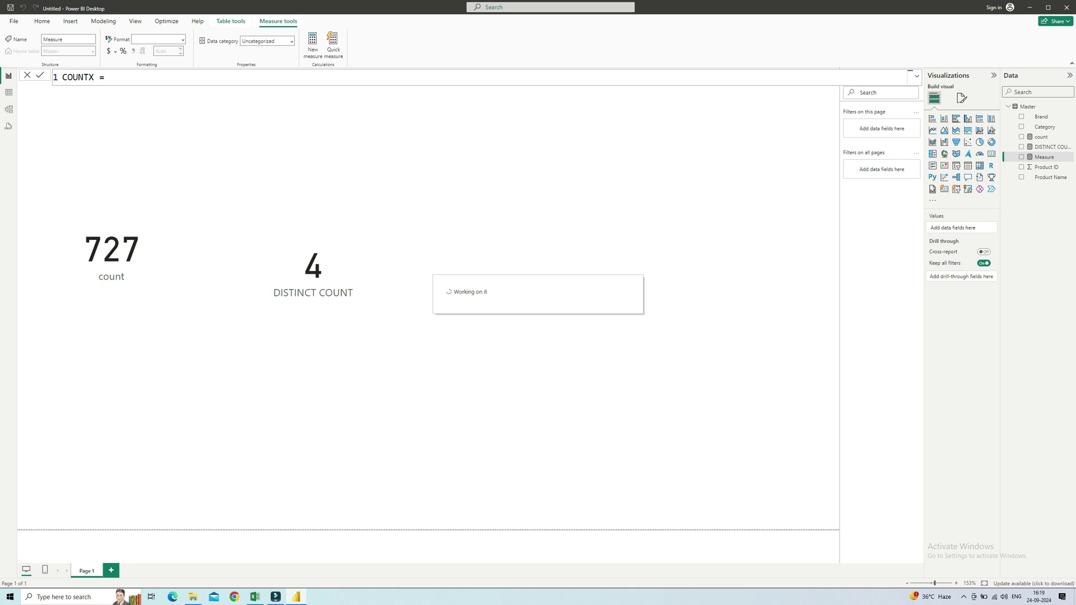
{"action": "type", "text": "COUNTX("}
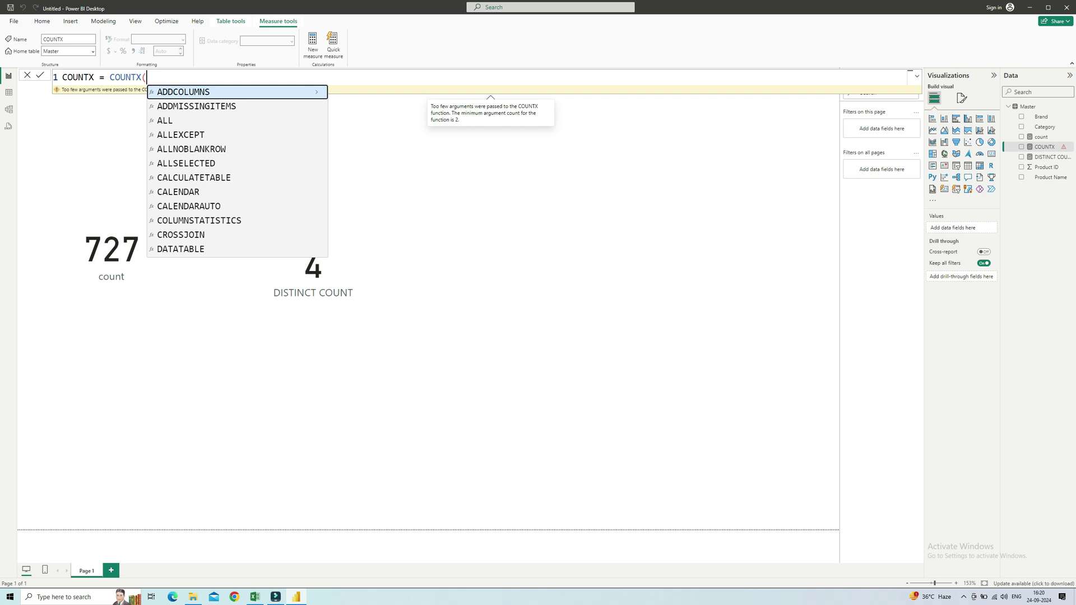
{"action": "type", "text": "FILTER("}
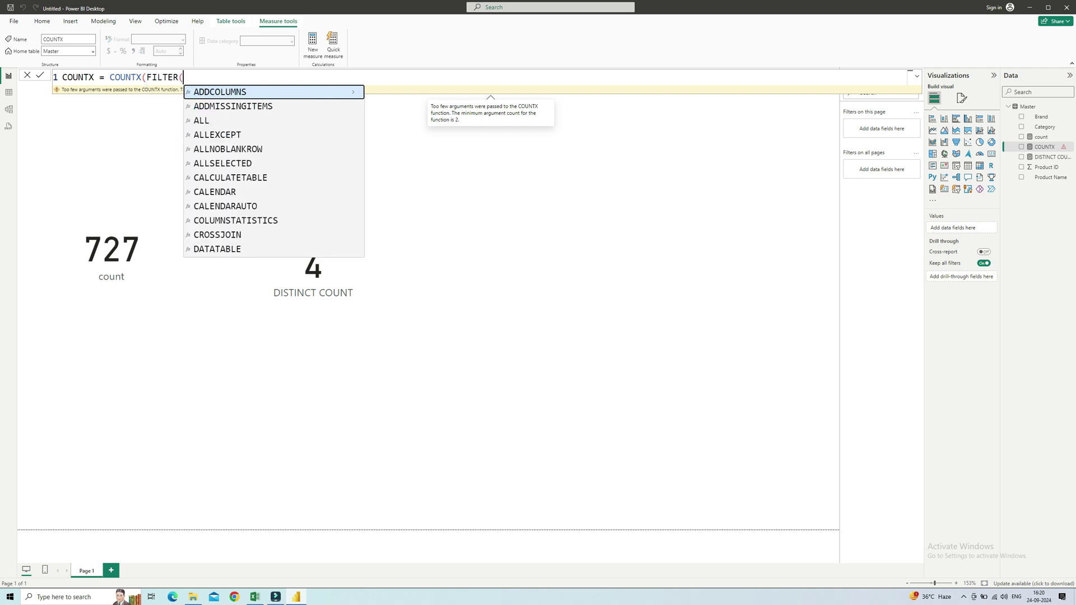
Step: Make the FILTER in the COUNTX formula return Master rows where Master[Brand] = "LV"
{"action": "type", "text": "Master,MAST"}
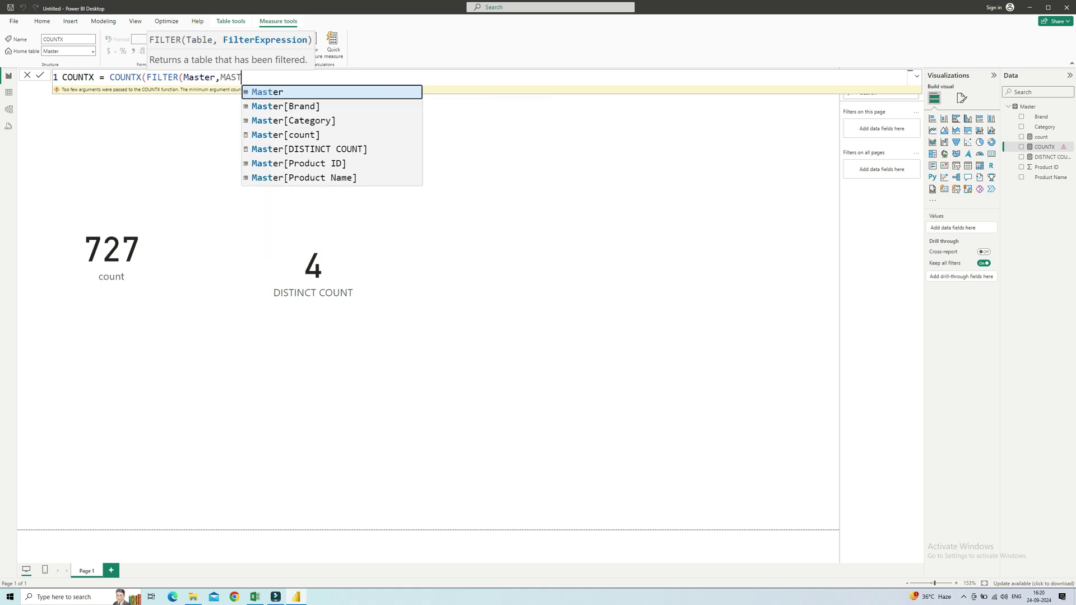
{"action": "key", "text": "BackSpace"}
{"action": "key", "text": "BackSpace"}
{"action": "key", "text": "BackSpace"}
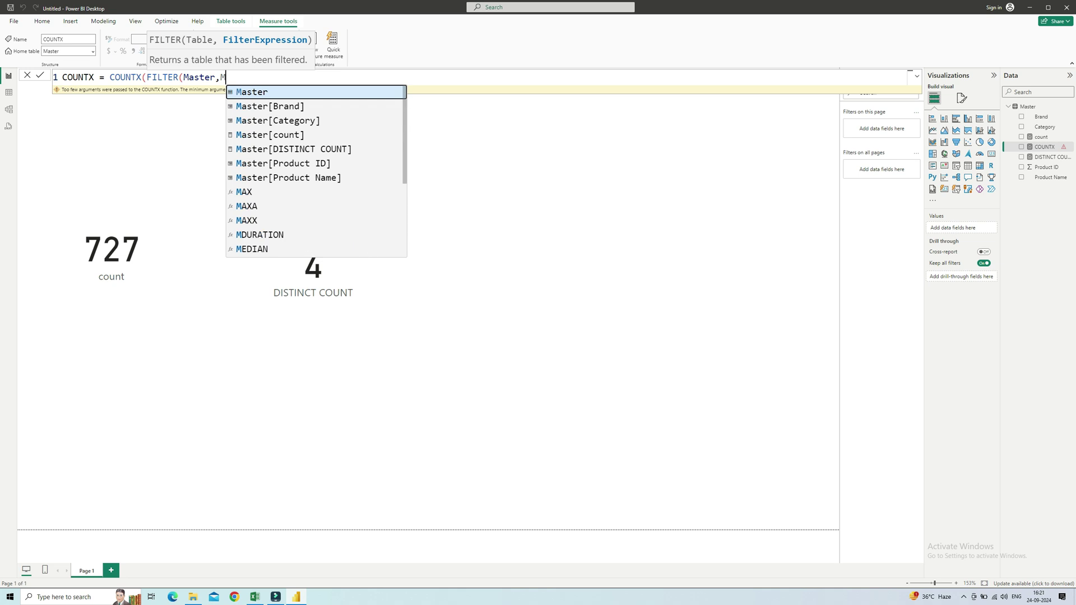
{"action": "key", "text": "Down"}
{"action": "key", "text": "Tab"}
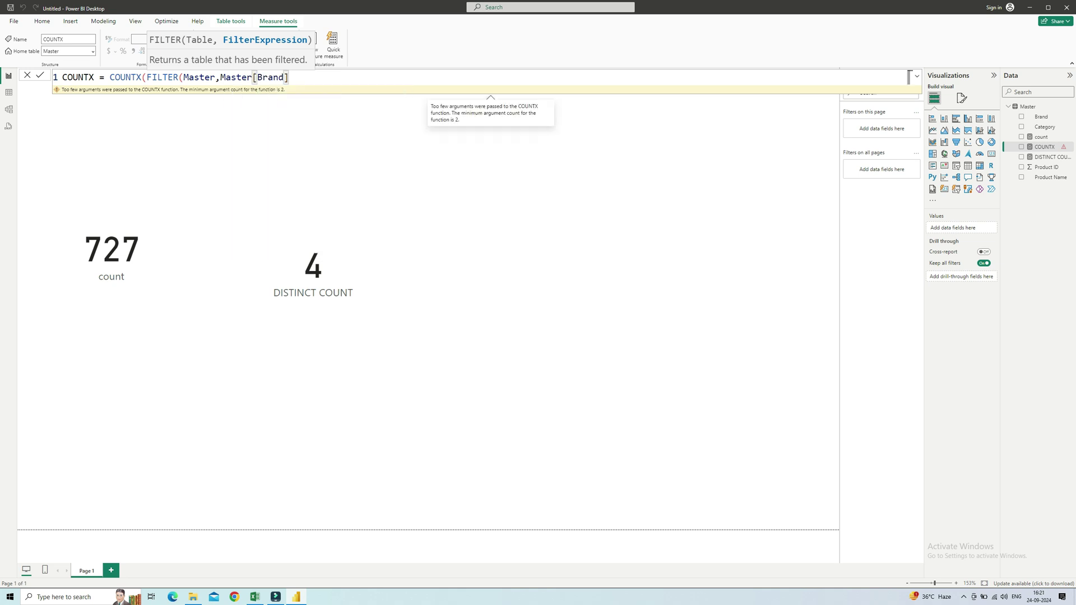
{"action": "type", "text": "= \"1"}
{"action": "key", "text": "BackSpace"}
{"action": "type", "text": "LV\"),"}
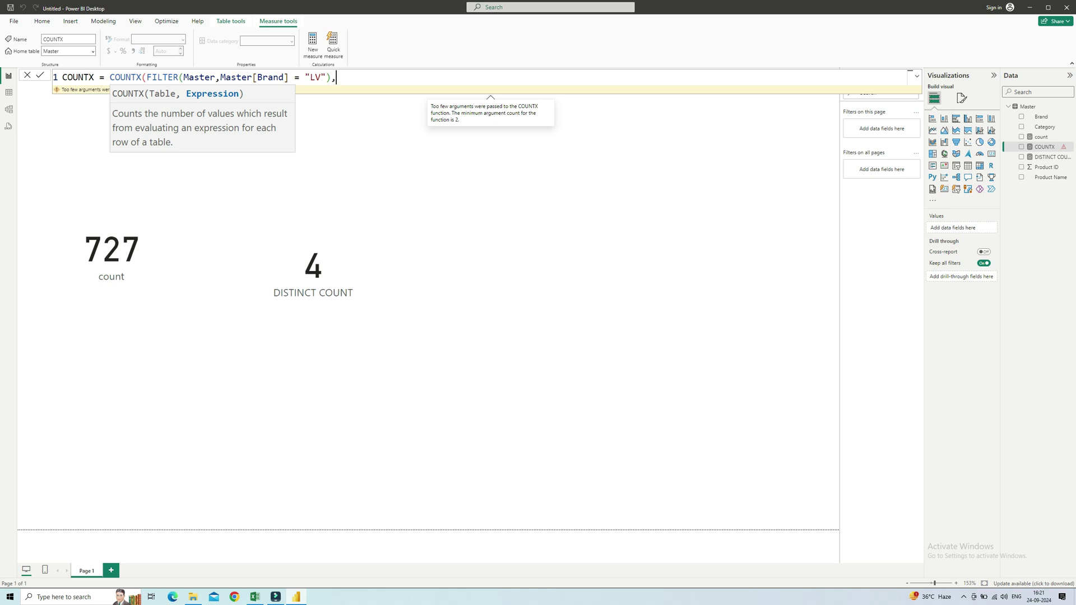
Step: Complete the COUNTX formula with Master[Brand] as the expression to count
{"action": "type", "text": "bran"}
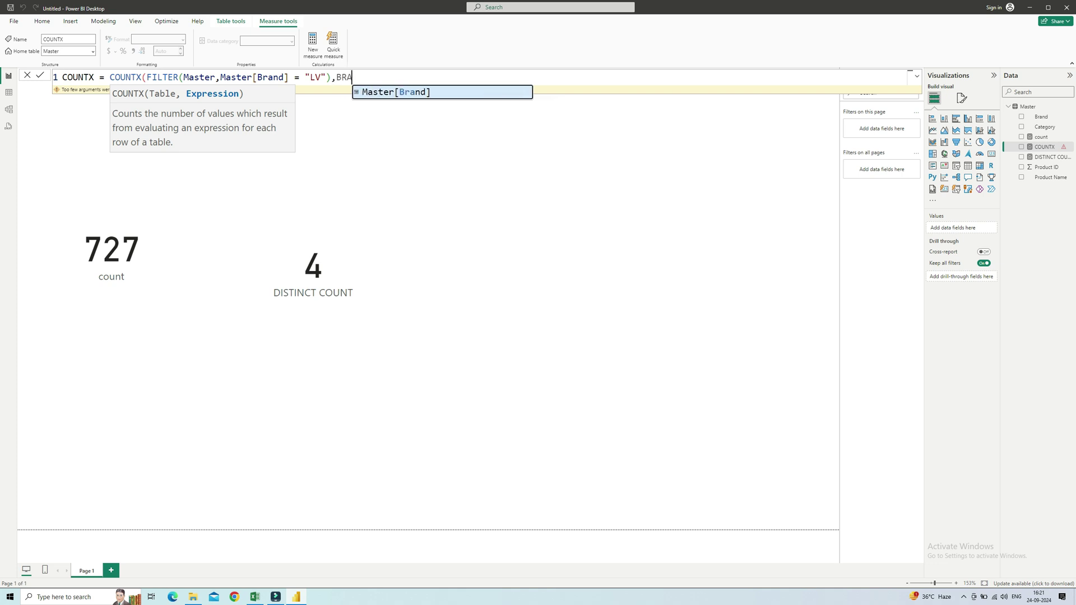
{"action": "key", "text": "Tab"}
{"action": "type", "text": ")"}
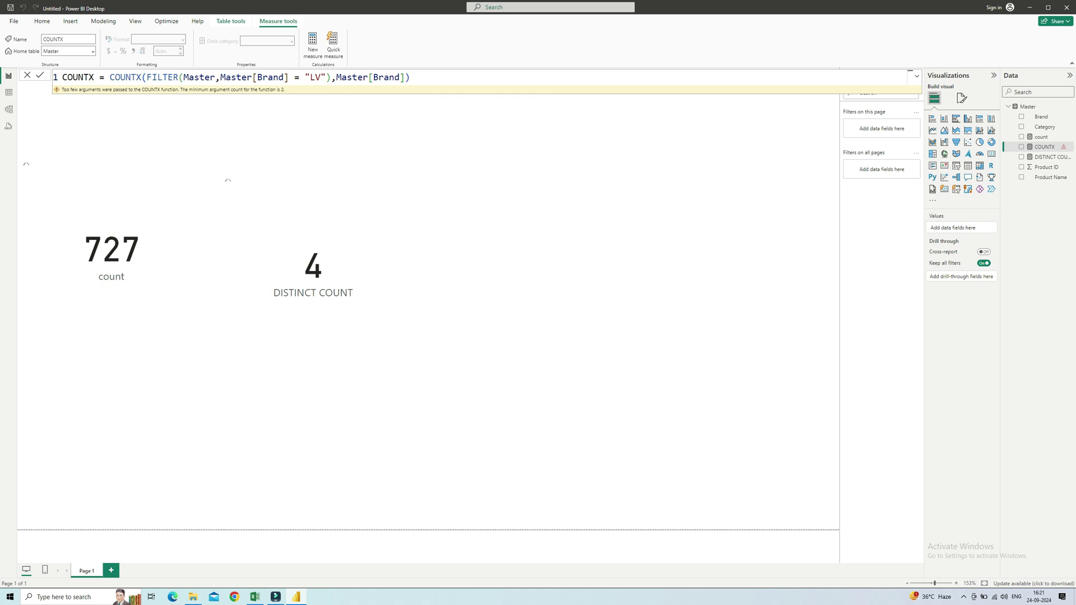
Step: Commit the COUNTX measure and add a third Card visual showing it beside the DISTINCT COUNT card
{"action": "key", "text": "Return"}
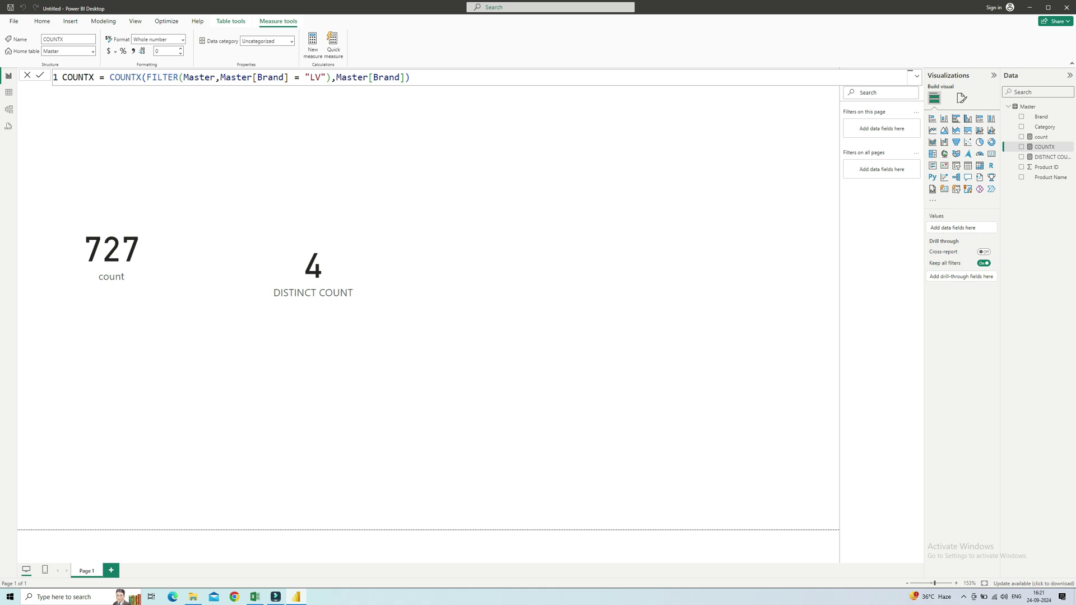
{"action": "left_click", "coordinate": [561, 252]}
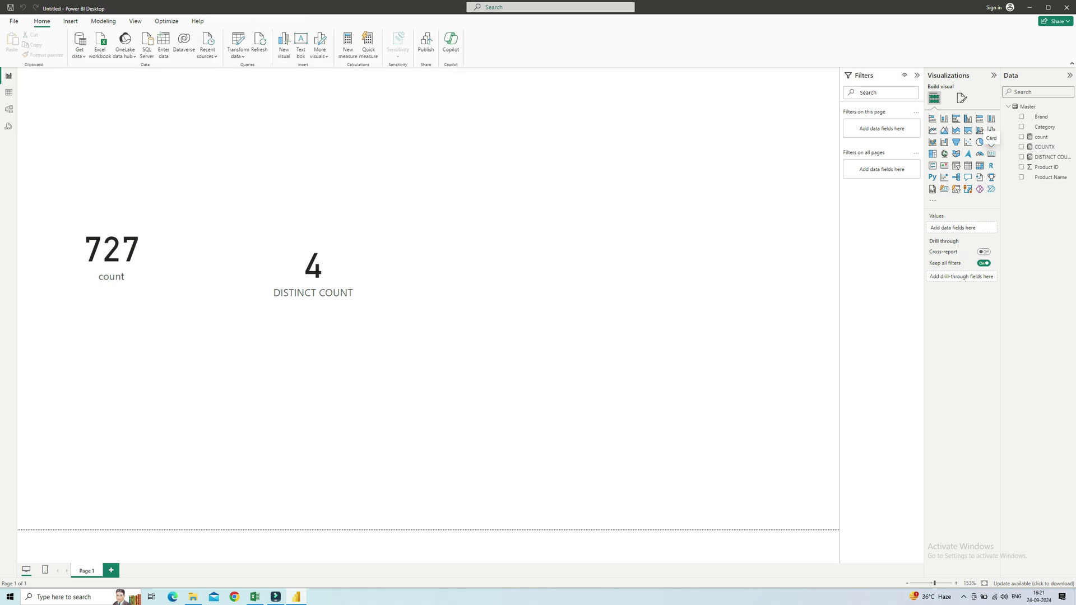
{"action": "left_click", "coordinate": [991, 142]}
{"action": "key", "text": "Escape"}
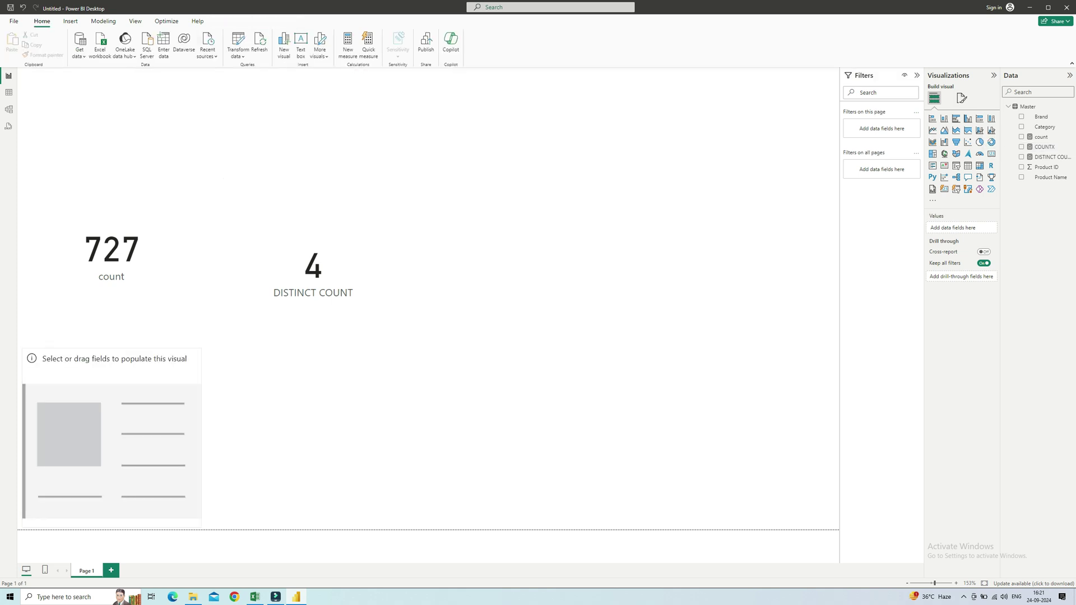
{"action": "left_click_drag", "start_coordinate": [112, 359], "coordinate": [555, 200]}
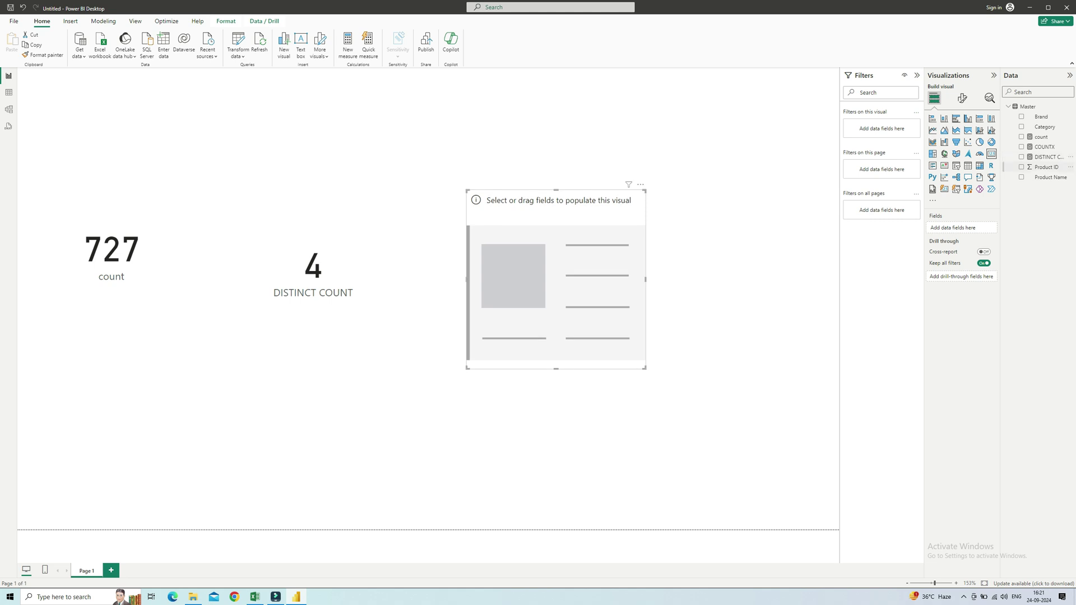
{"action": "left_click_drag", "start_coordinate": [1044, 146], "coordinate": [554, 325]}
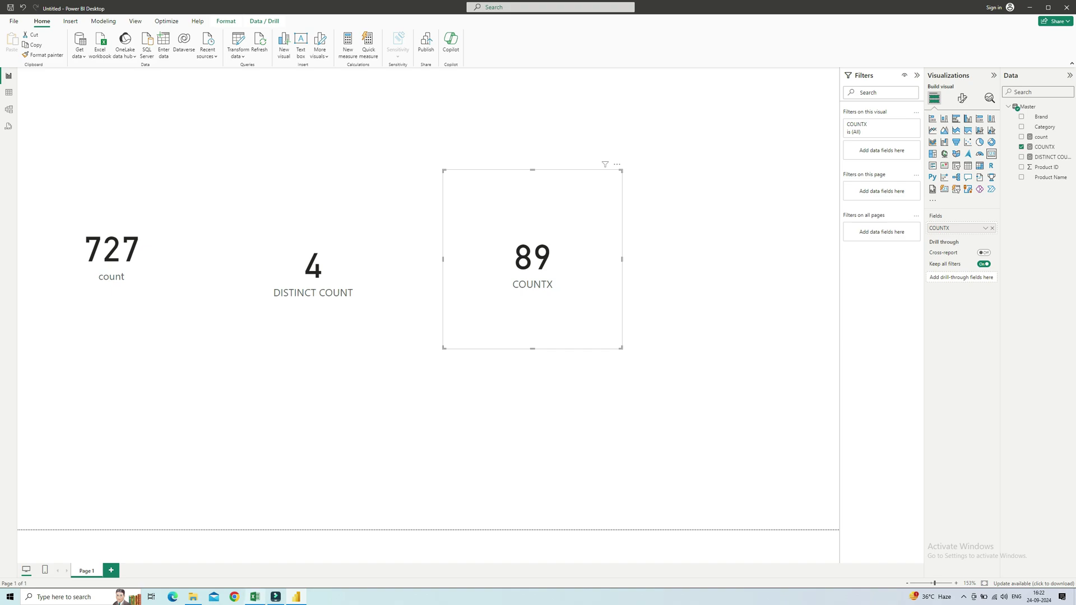
Step: Switch to the Master workbook in Excel and turn on filters for the header row
{"action": "left_click", "coordinate": [255, 597]}
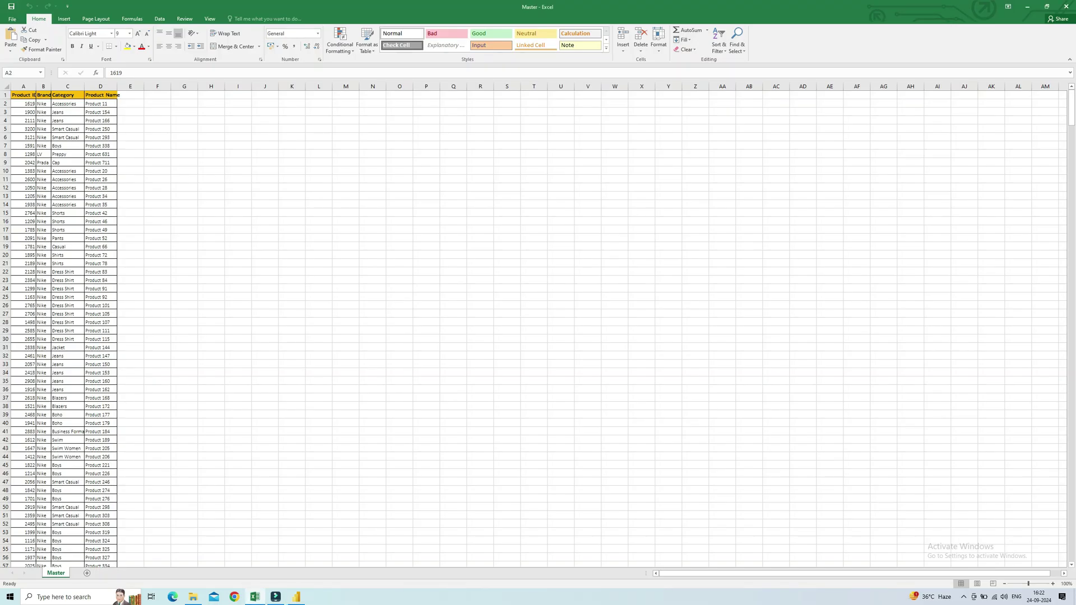
{"action": "scroll", "coordinate": [109, 250], "scroll_direction": "up", "scroll_amount": 4}
{"action": "left_click", "coordinate": [109, 250]}
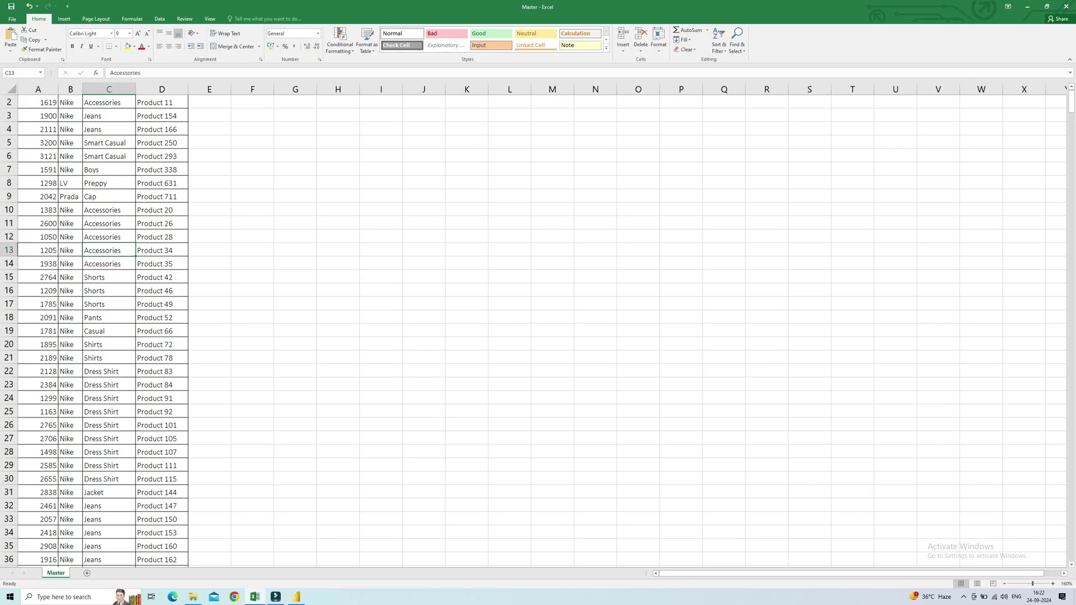
{"action": "key", "text": "ctrl+Up"}
{"action": "key", "text": "Left"}
{"action": "key", "text": "shift+space"}
{"action": "key", "text": "ctrl+shift+l"}
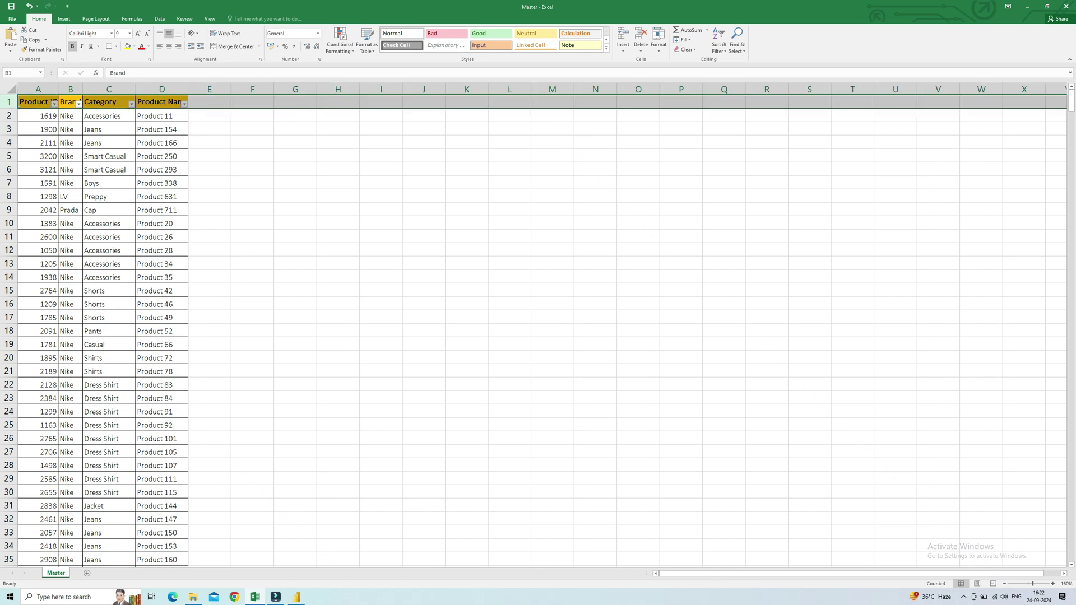
Step: Filter the Brand column so that only the LV rows are shown
{"action": "key", "text": "alt+Down"}
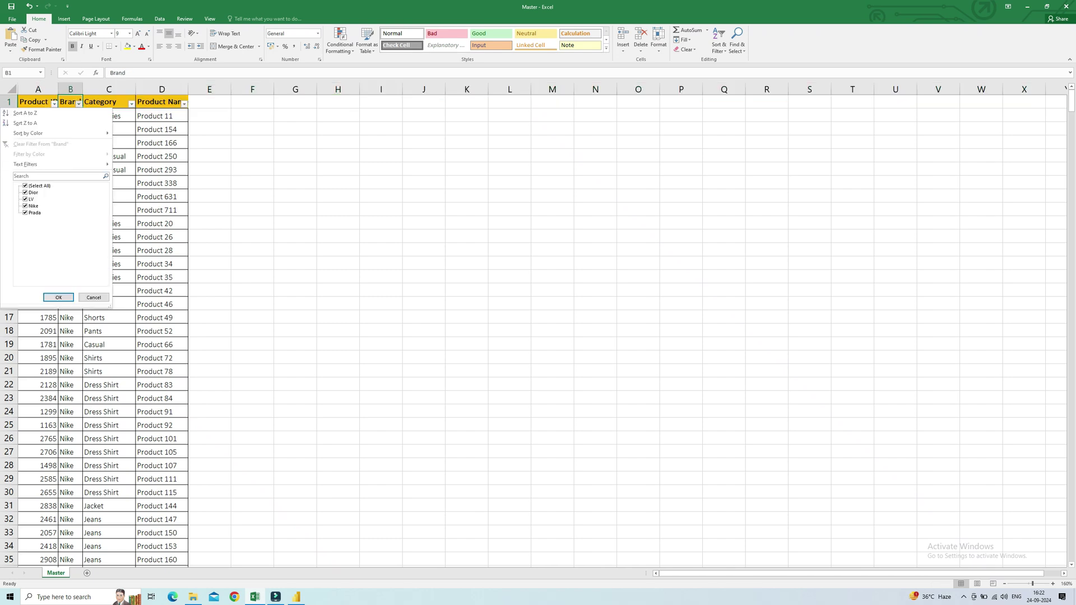
{"action": "key", "text": "space"}
{"action": "key", "text": "Down"}
{"action": "key", "text": "Down"}
{"action": "key", "text": "Down"}
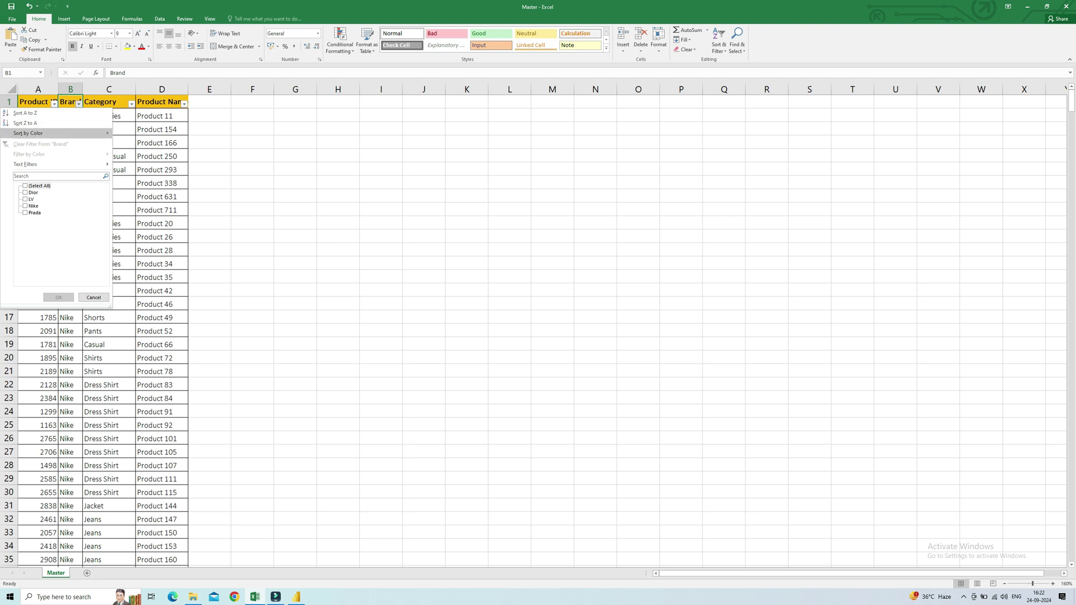
{"action": "key", "text": "Down"}
{"action": "key", "text": "Down"}
{"action": "key", "text": "Down"}
{"action": "key", "text": "Down"}
{"action": "key", "text": "space"}
{"action": "key", "text": "Tab"}
{"action": "key", "text": "Return"}
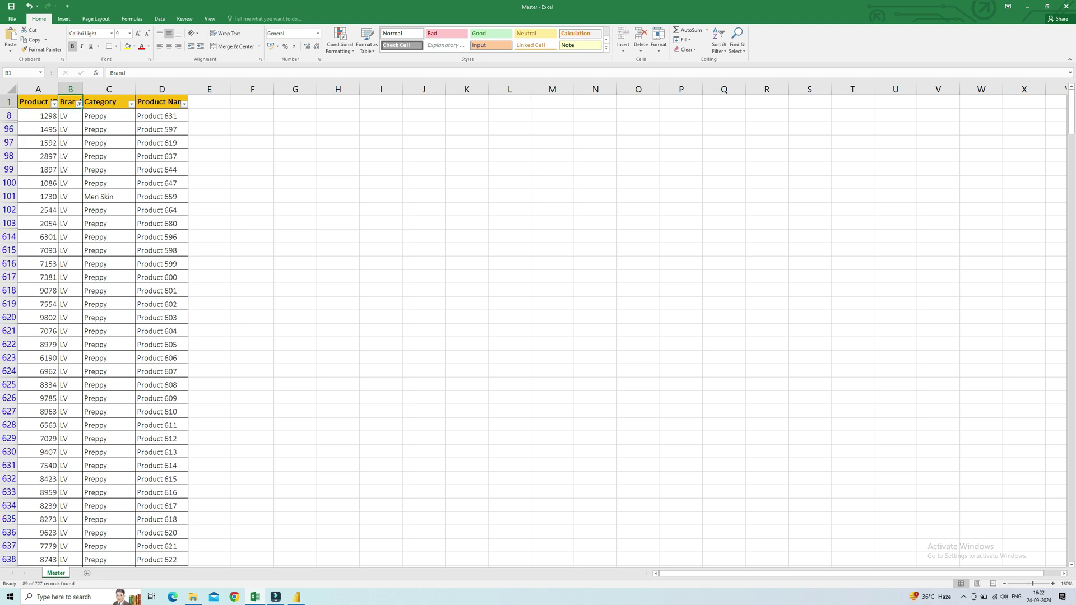
Step: Select all filtered LV cells in the Brand column to check their count, and return to the Power BI report
{"action": "key", "text": "Down"}
{"action": "key", "text": "ctrl+shift+Down"}
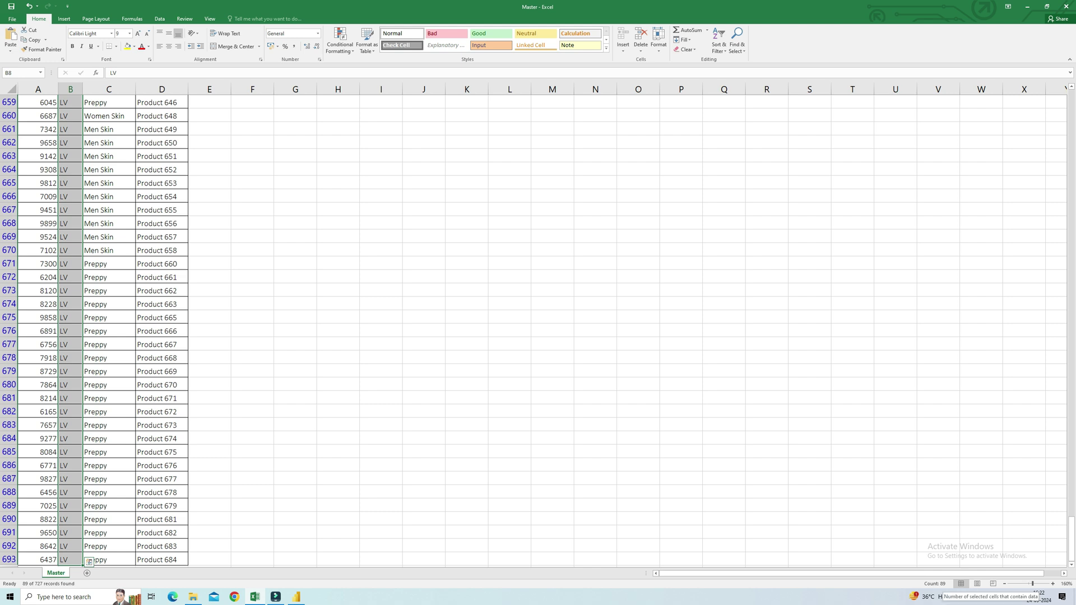
{"action": "key", "text": "alt+Tab"}
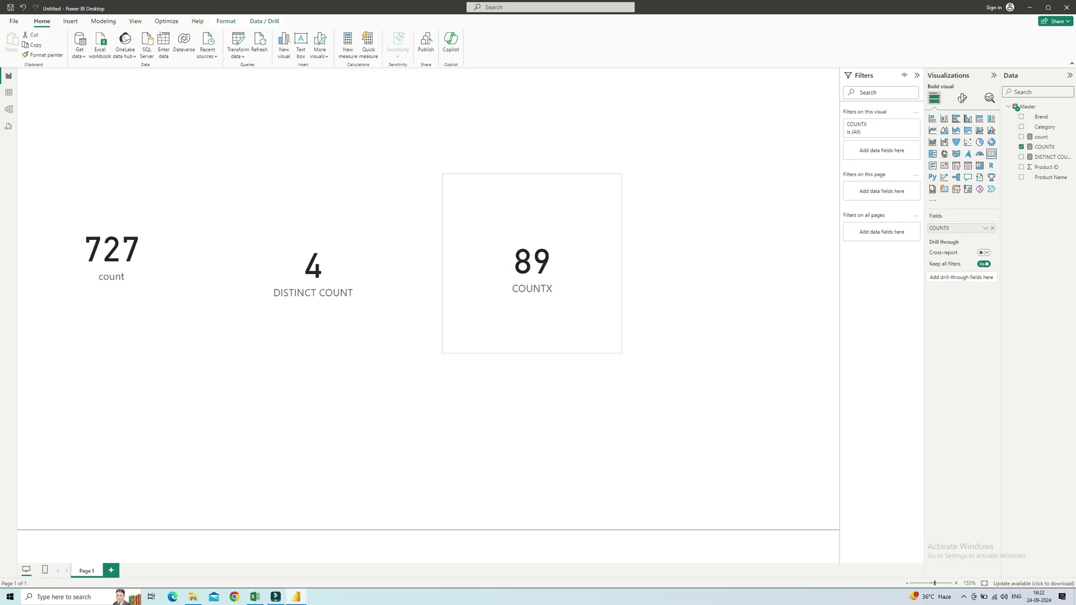
Step: Move the COUNTX card up and closer to the DISTINCT COUNT card, and shift the count card slightly upward
{"action": "left_click_drag", "start_coordinate": [525, 276], "coordinate": [518, 255]}
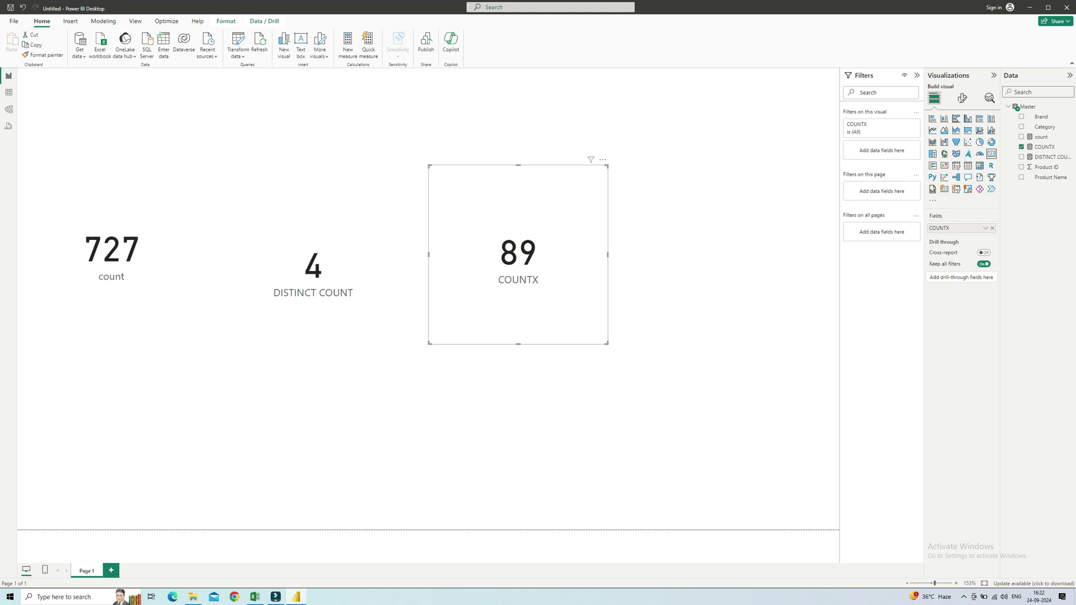
{"action": "left_click_drag", "start_coordinate": [519, 255], "coordinate": [500, 226]}
{"action": "left_click_drag", "start_coordinate": [112, 251], "coordinate": [107, 240]}
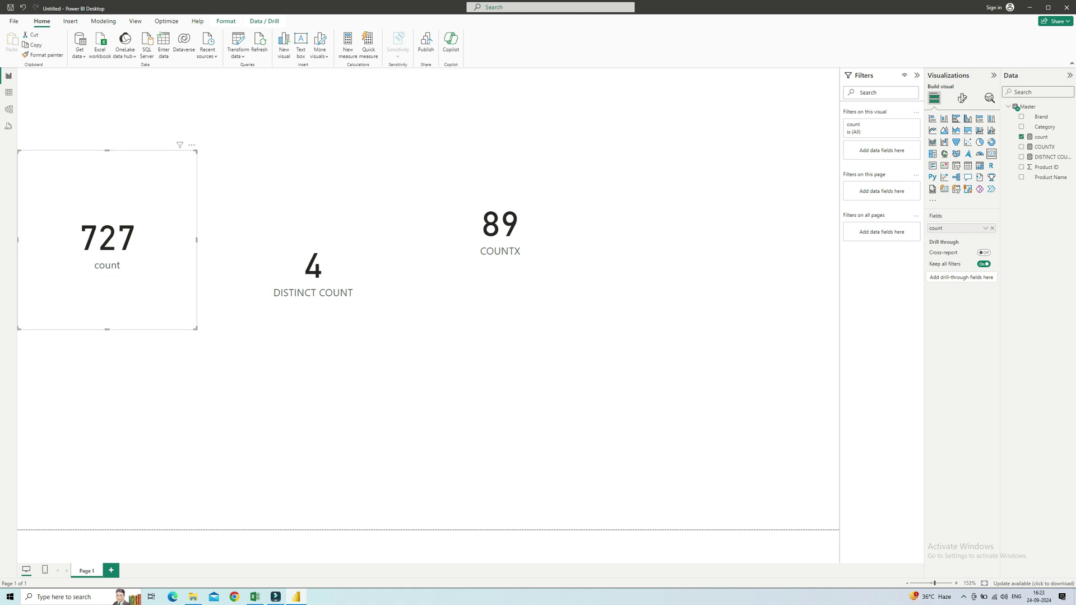